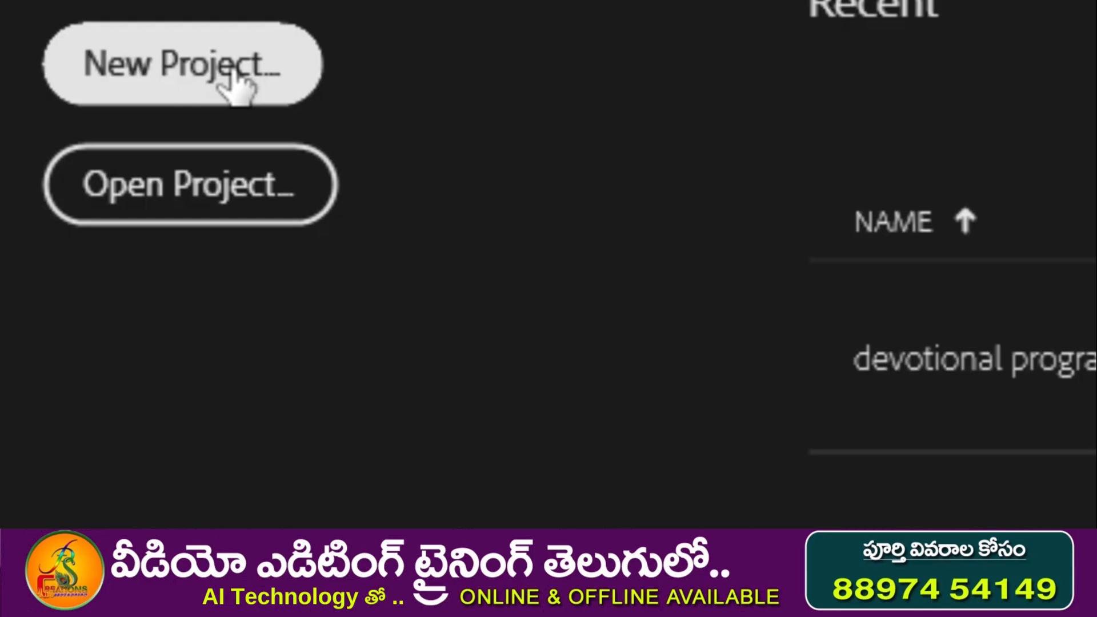
Create a new project named Untitled in the Engagement programe folder, replacing the existing project file
{"action": "left_click", "coordinate": [237, 85]}
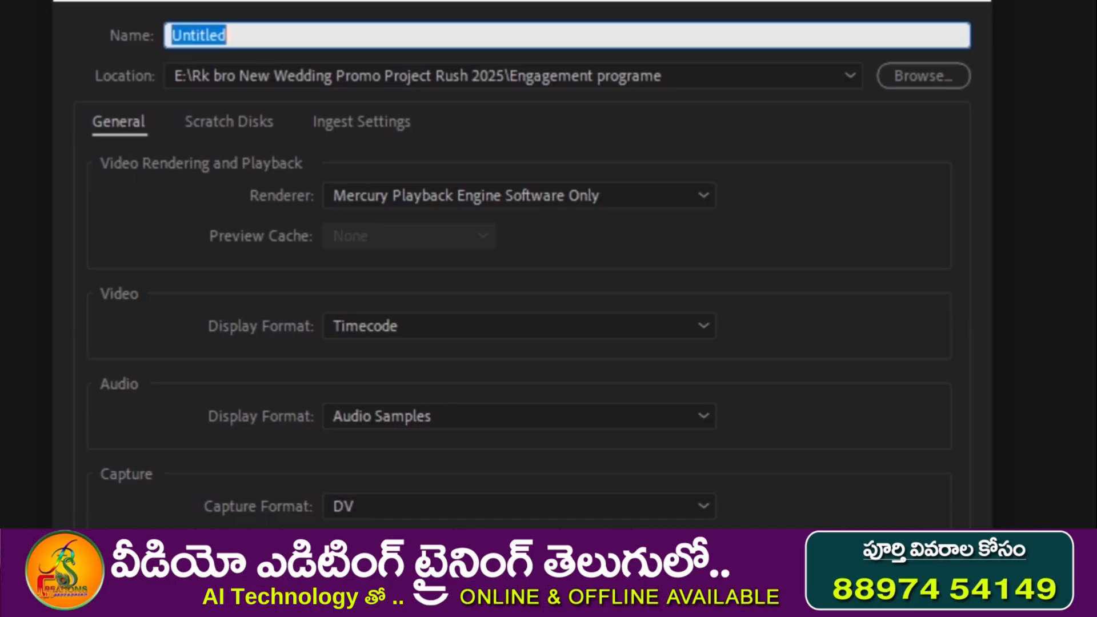
{"action": "left_click", "coordinate": [913, 77]}
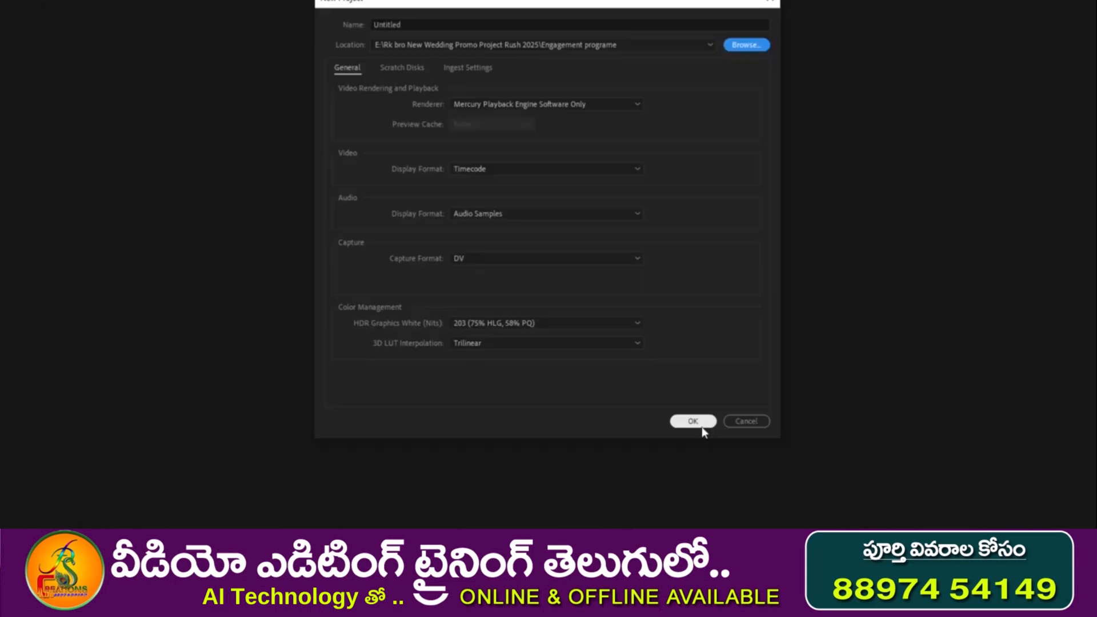
{"action": "left_click", "coordinate": [702, 424]}
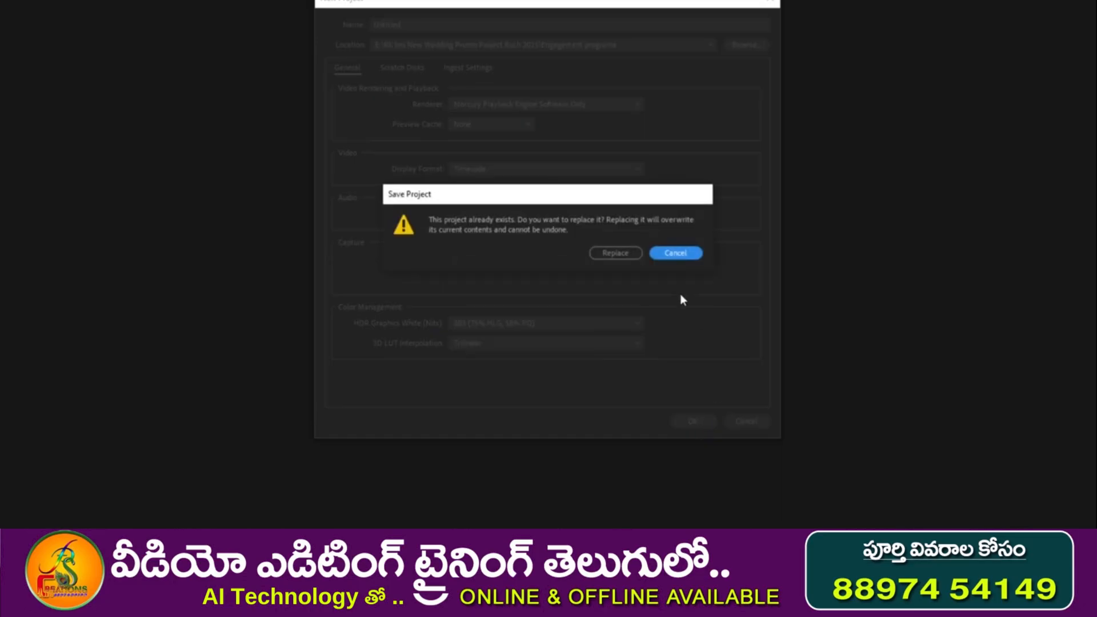
{"action": "left_click", "coordinate": [628, 255]}
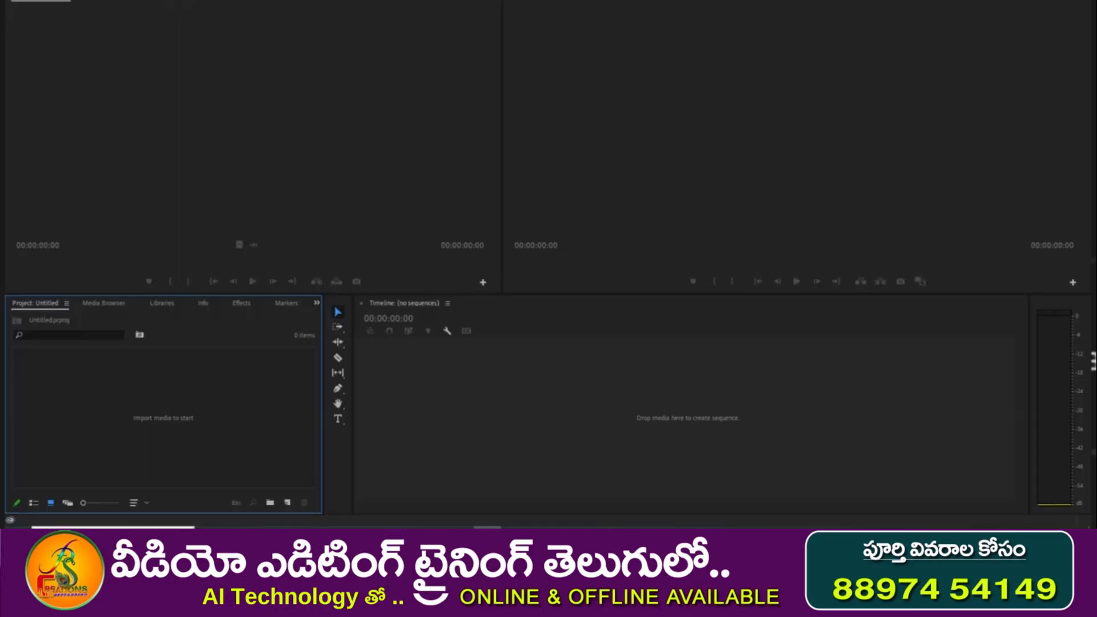
Go through the empty Source Monitor, Program Monitor, Timeline and Project panels of the new project
{"action": "left_click", "coordinate": [115, 97]}
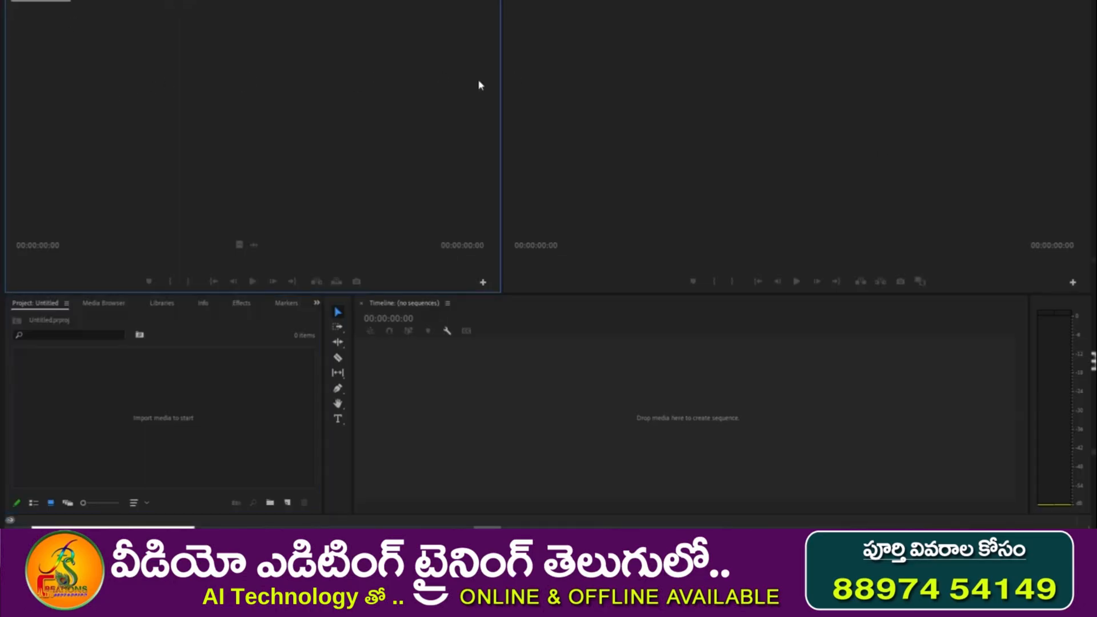
{"action": "left_click", "coordinate": [696, 96]}
{"action": "left_click", "coordinate": [683, 384]}
{"action": "left_click", "coordinate": [282, 347]}
{"action": "left_click", "coordinate": [250, 167]}
{"action": "left_click", "coordinate": [699, 62]}
{"action": "left_click", "coordinate": [658, 418]}
{"action": "left_click", "coordinate": [163, 405]}
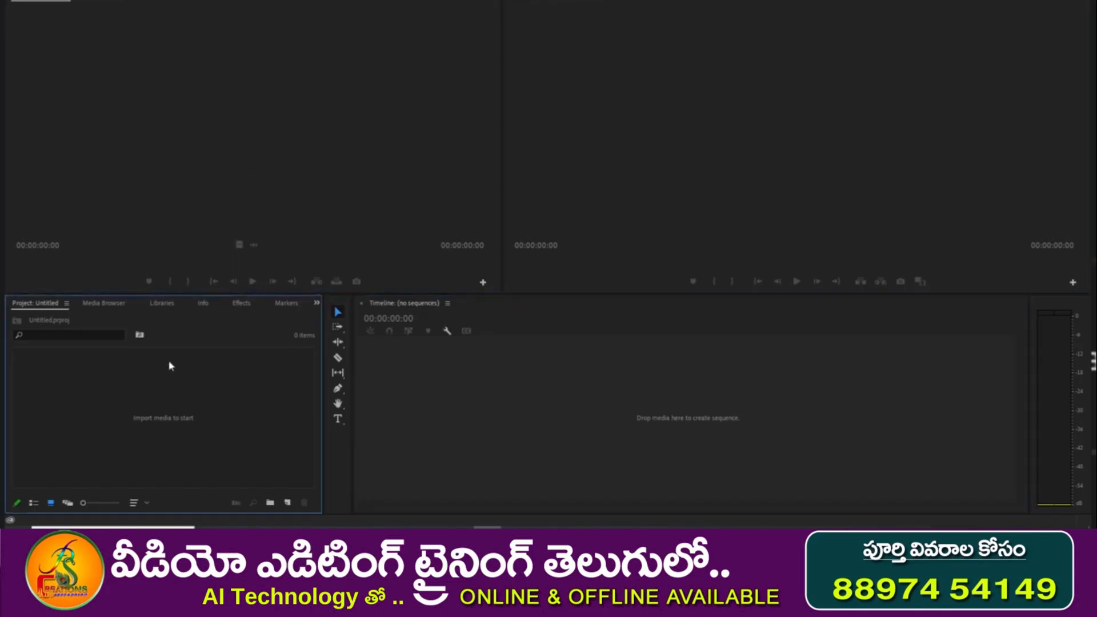
{"action": "left_click", "coordinate": [220, 192]}
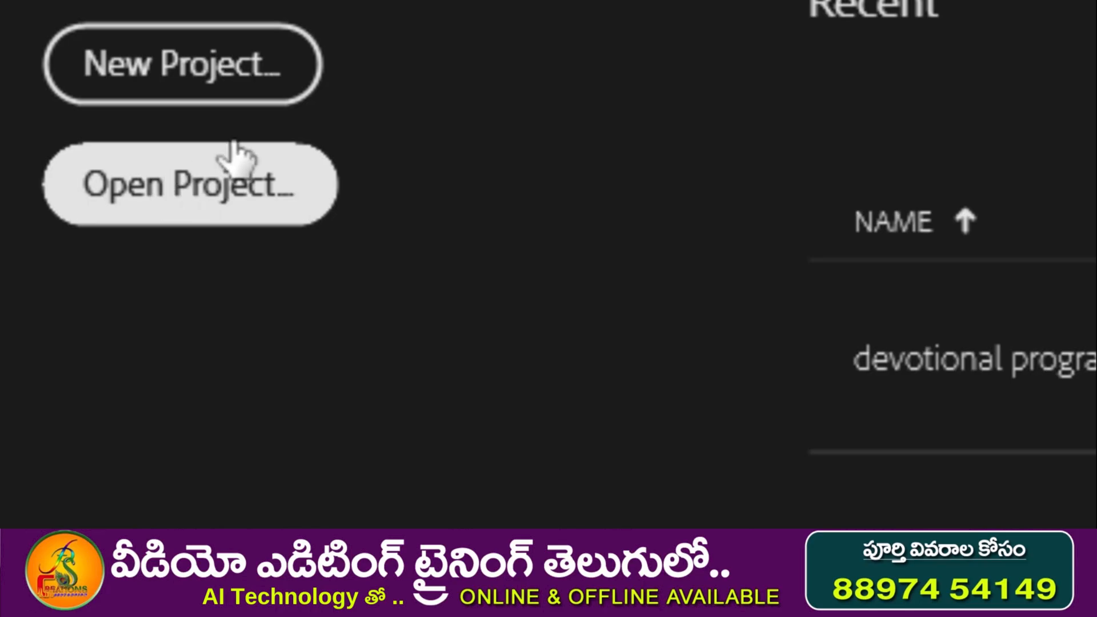
Create the Untitled project again, choosing the Engagement programe folder as its location and replacing the existing file
{"action": "left_click", "coordinate": [169, 88]}
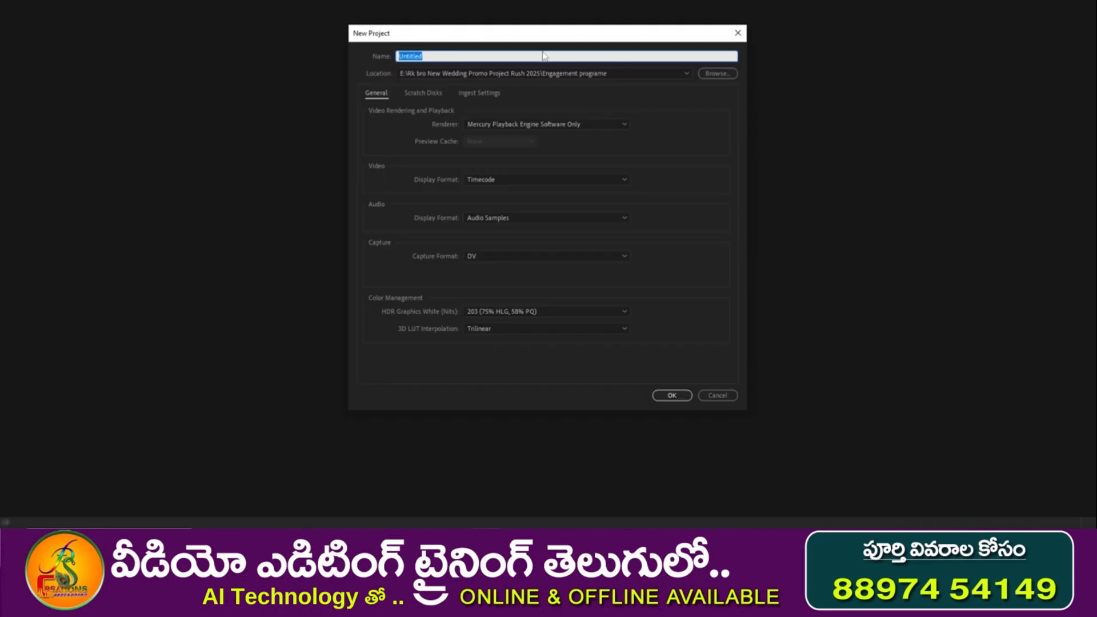
{"action": "left_click", "coordinate": [714, 78]}
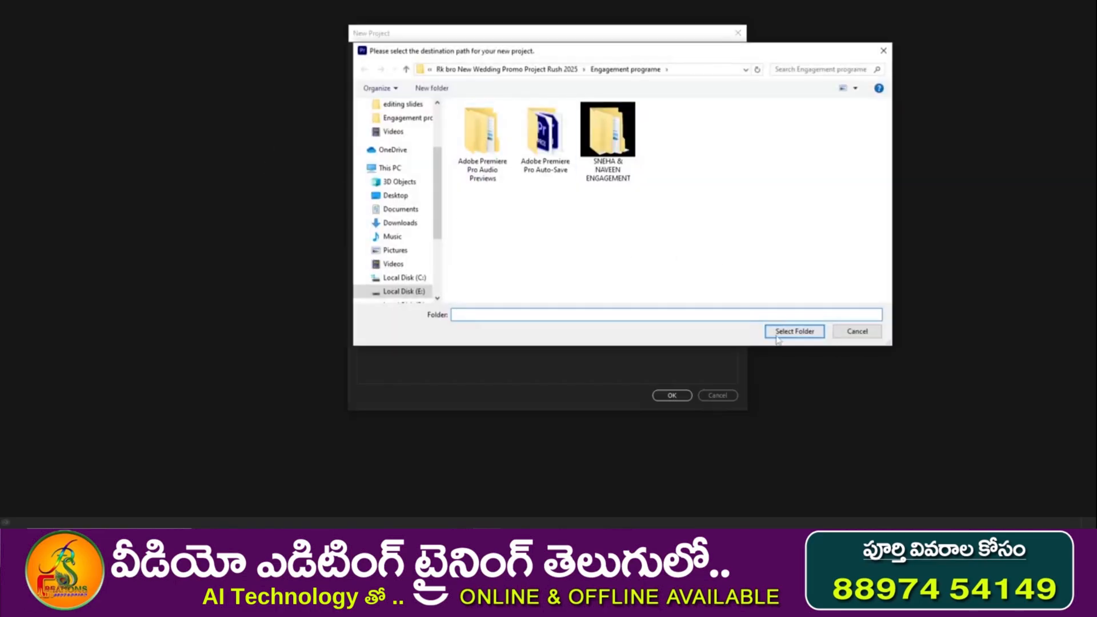
{"action": "left_click", "coordinate": [785, 334]}
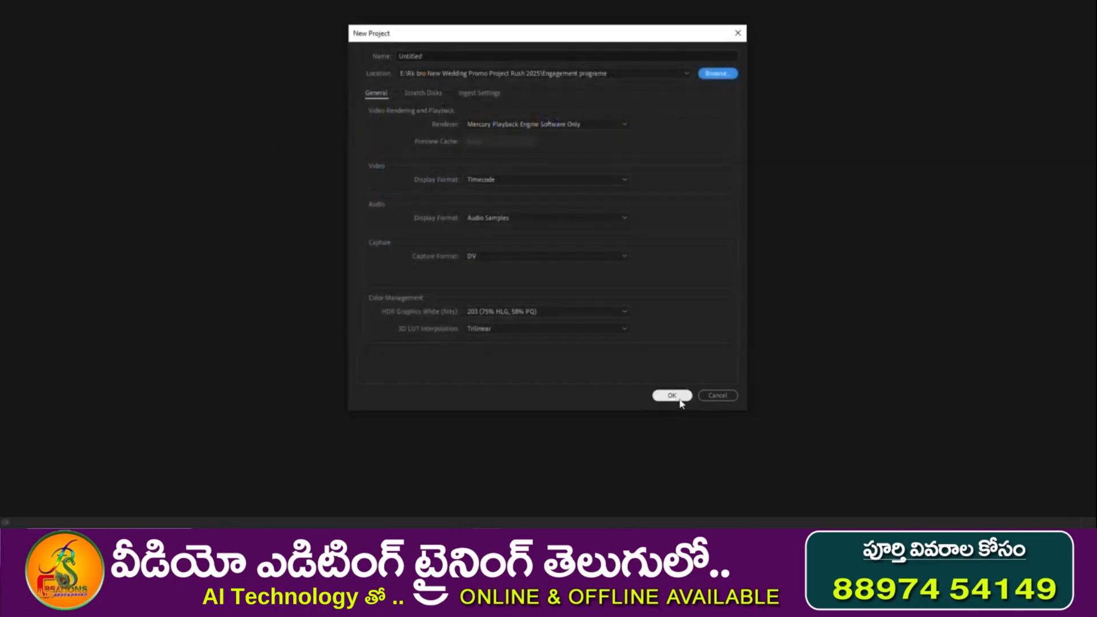
{"action": "left_click", "coordinate": [677, 396]}
{"action": "left_click", "coordinate": [616, 256]}
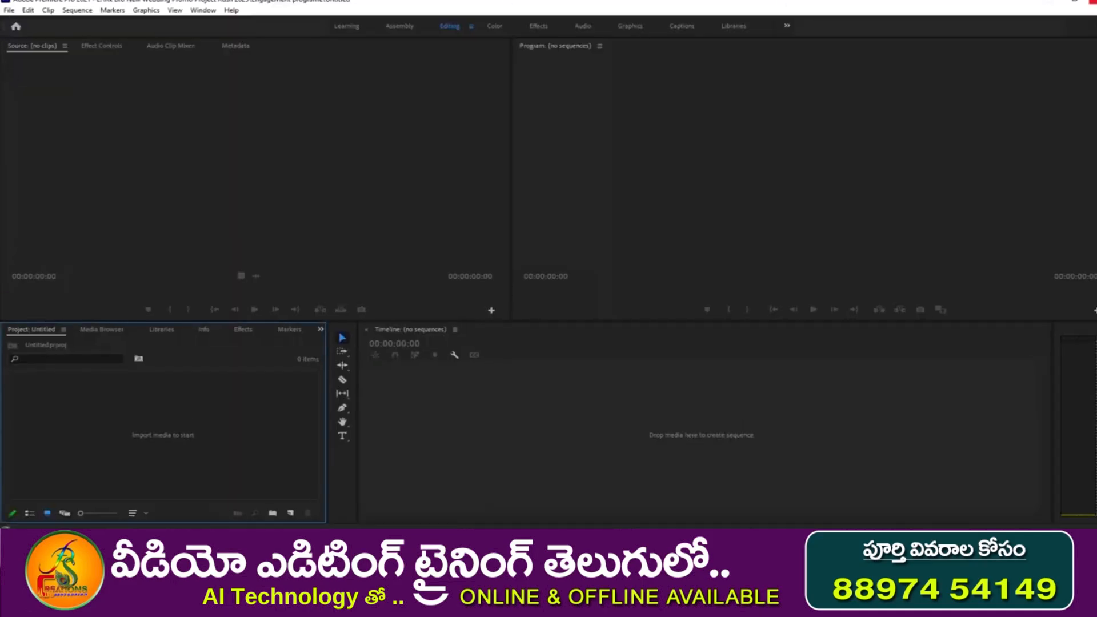
Examine the four main areas of the Editing workspace: Source Monitor, Program Monitor, Timeline and Project panel
{"action": "left_click", "coordinate": [111, 137]}
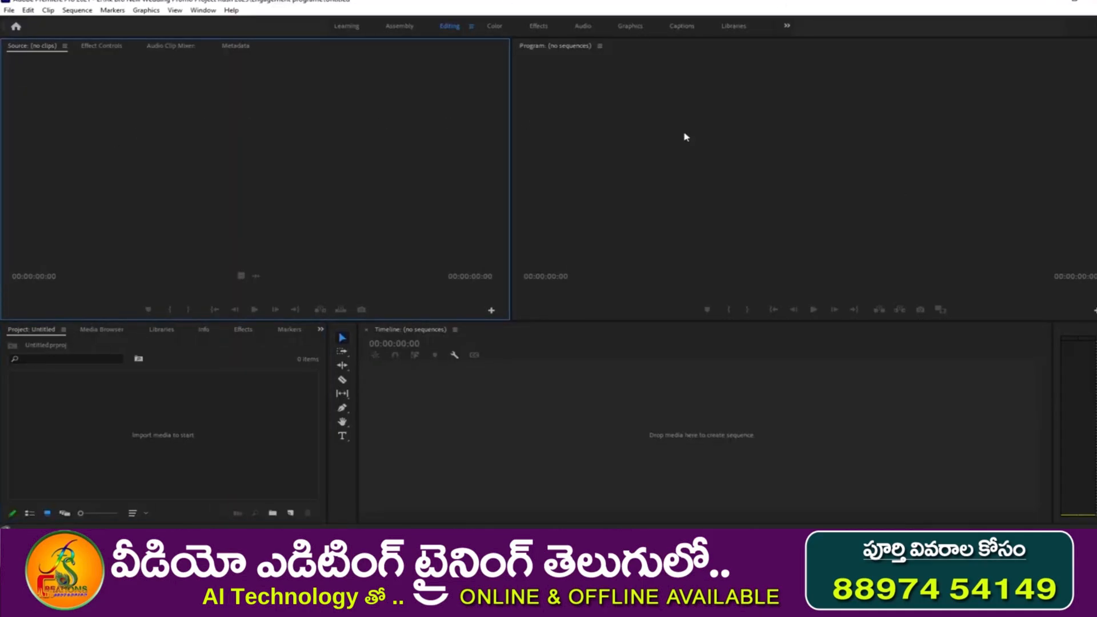
{"action": "left_click", "coordinate": [708, 135]}
{"action": "left_click", "coordinate": [695, 404]}
{"action": "left_click", "coordinate": [321, 429]}
{"action": "left_click", "coordinate": [265, 284]}
{"action": "left_click", "coordinate": [712, 106]}
{"action": "left_click", "coordinate": [671, 436]}
{"action": "left_click", "coordinate": [163, 423]}
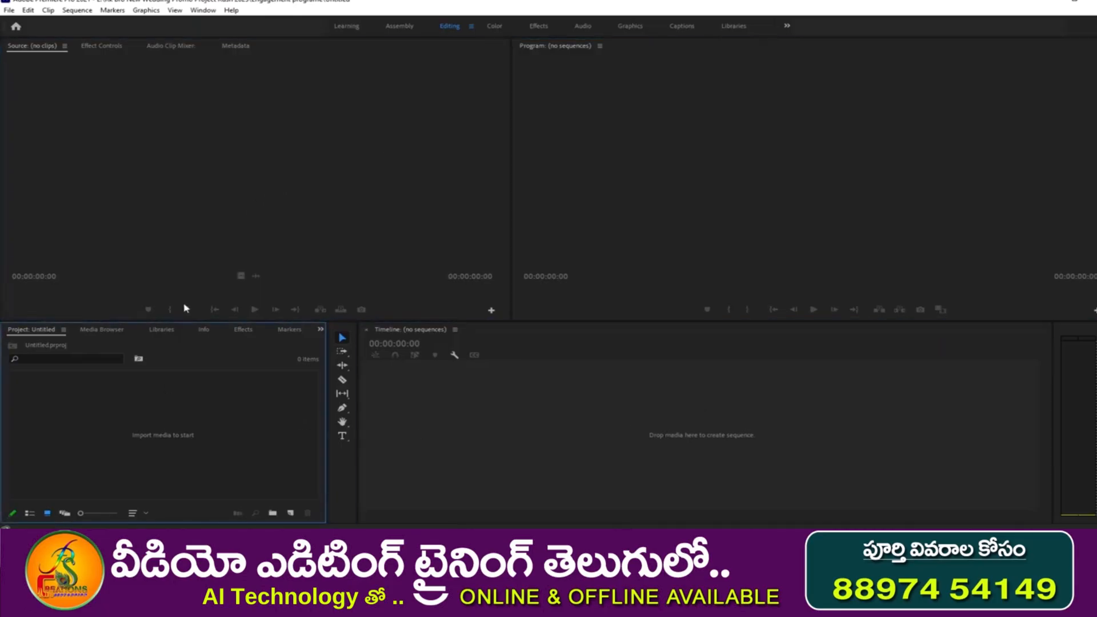
{"action": "left_click", "coordinate": [221, 228]}
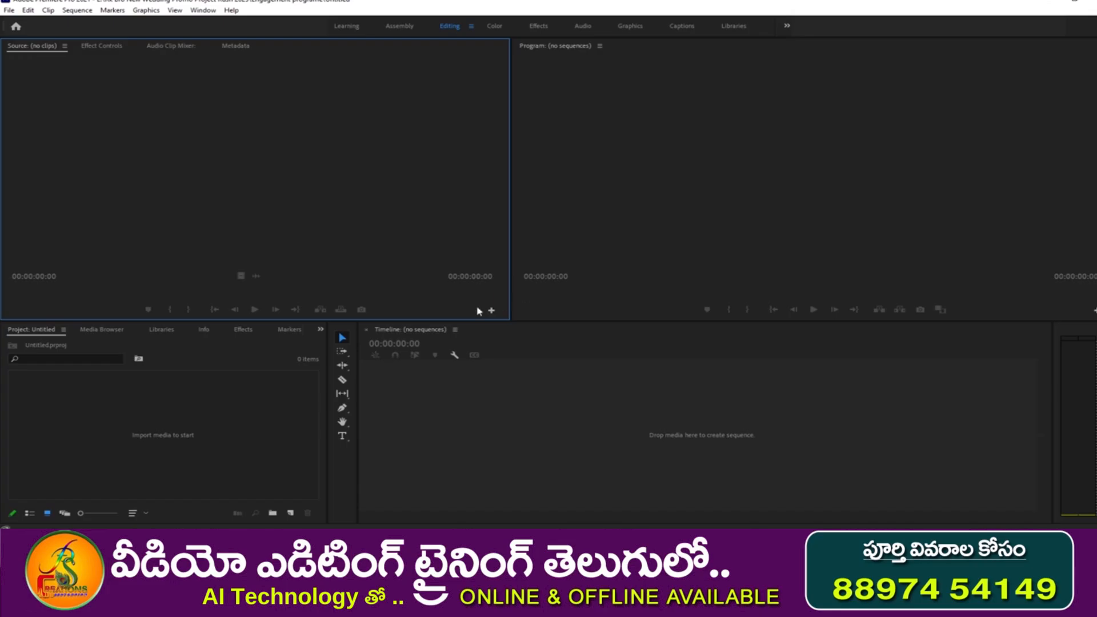
Import the image "08 Introduction to Export 01 copy.jpg" and open it in the Source Monitor
{"action": "double_click", "coordinate": [105, 418]}
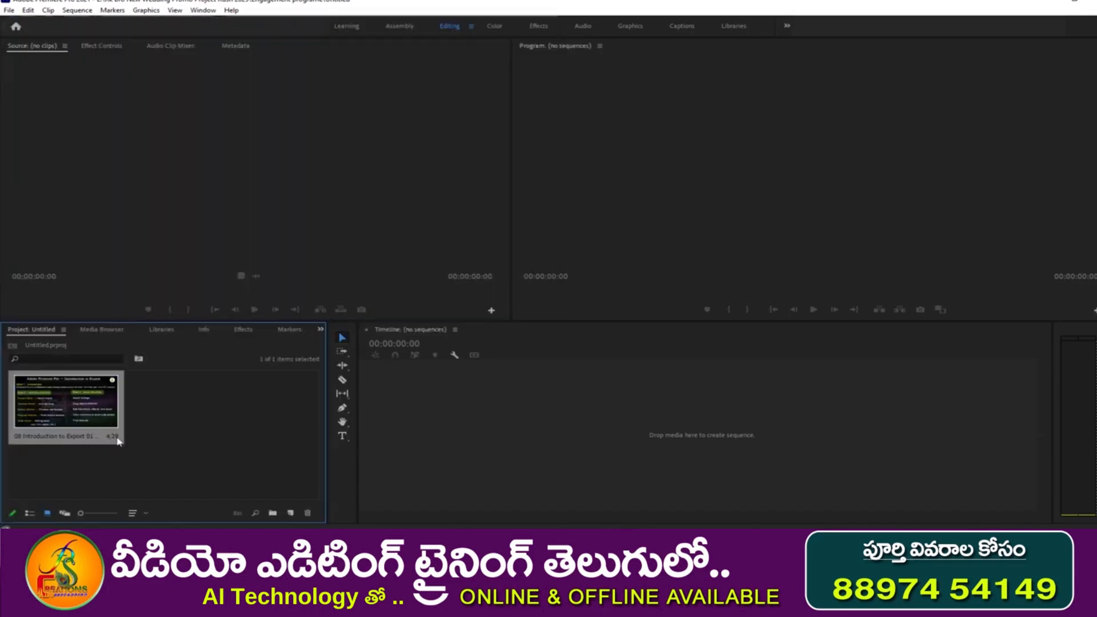
{"action": "double_click", "coordinate": [64, 407]}
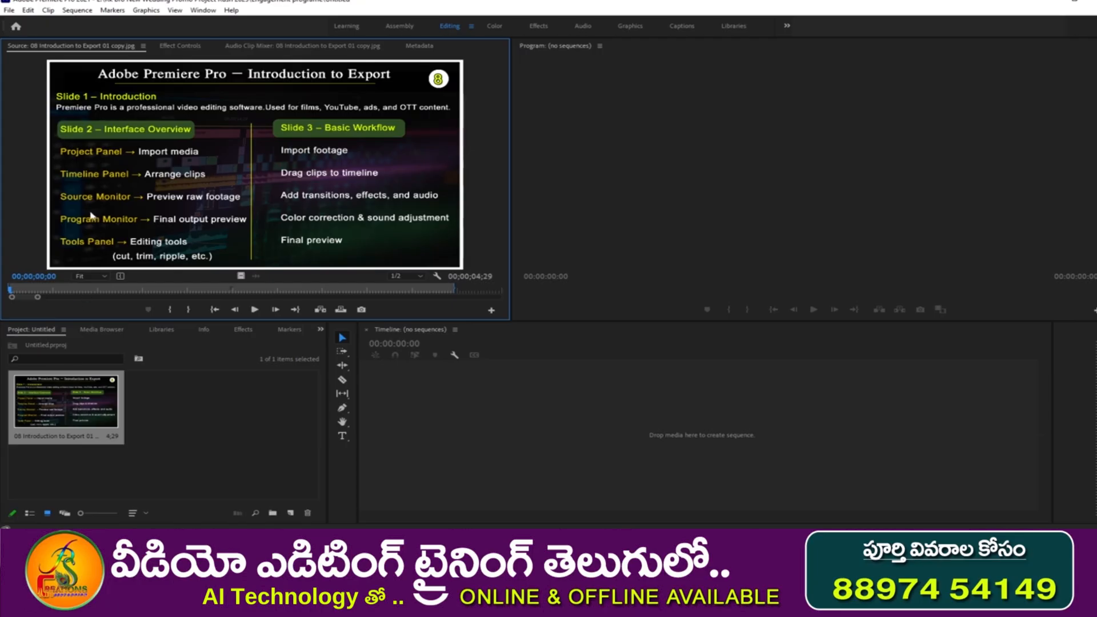
Mark an Out point at 00;00;01;02 on the slide image in the Source Monitor, then scrub within the marked range
{"action": "left_click_drag", "start_coordinate": [39, 289], "coordinate": [74, 291]}
{"action": "left_click_drag", "start_coordinate": [83, 290], "coordinate": [88, 290]}
{"action": "left_click_drag", "start_coordinate": [87, 290], "coordinate": [104, 290]}
{"action": "key", "text": "o"}
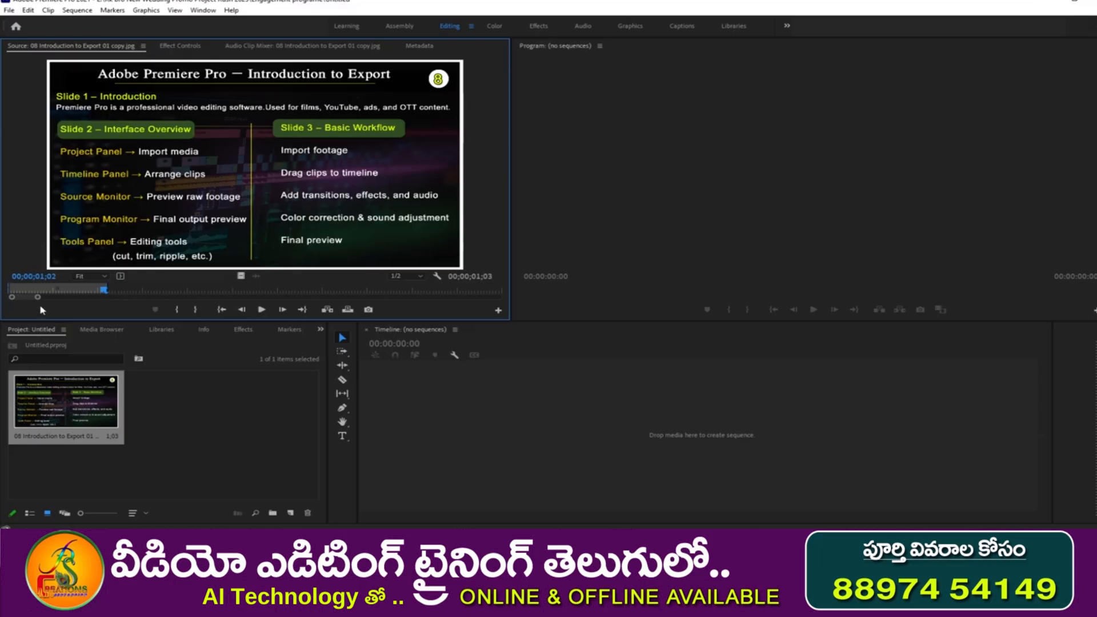
{"action": "left_click", "coordinate": [83, 291]}
{"action": "mouse_move", "coordinate": [88, 291]}
{"action": "left_mouse_down"}
{"action": "mouse_move", "coordinate": [55, 291]}
{"action": "mouse_move", "coordinate": [98, 294]}
{"action": "left_mouse_up"}
Create a new sequence named Sequence 01 with the Digital SLR preset DSLR 1080p24
{"action": "left_click", "coordinate": [562, 424]}
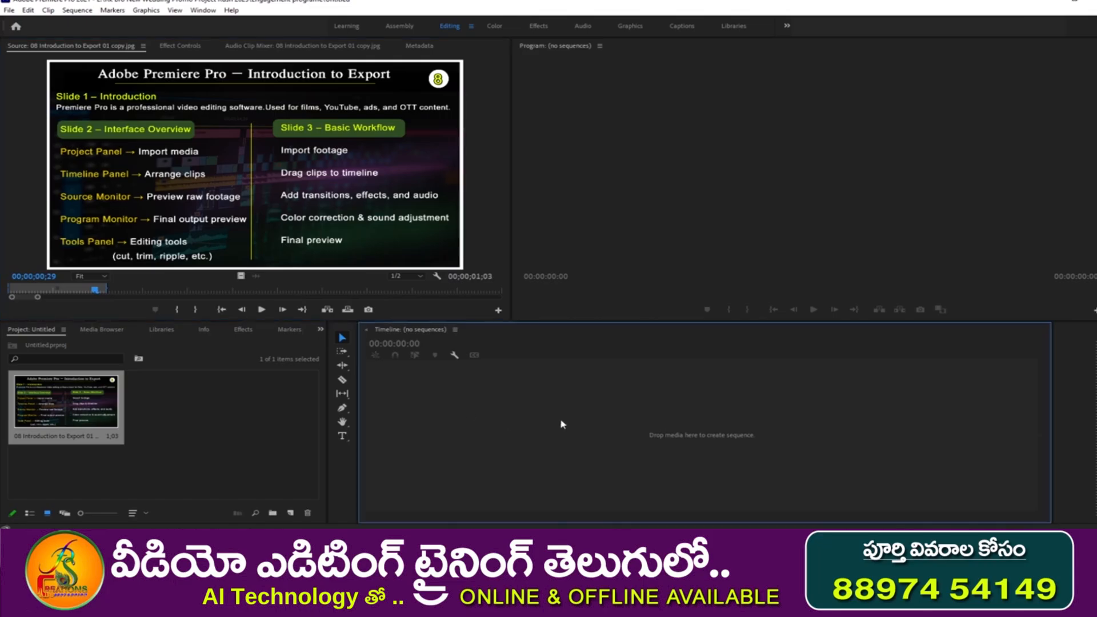
{"action": "key", "text": "ctrl+n"}
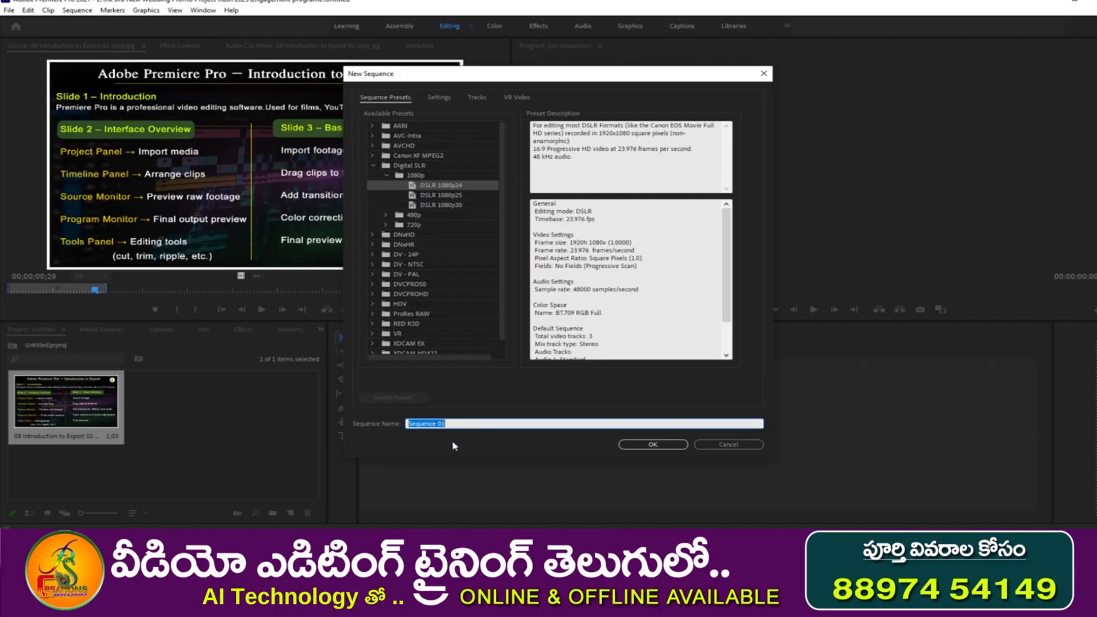
{"action": "left_click_drag", "start_coordinate": [460, 421], "coordinate": [390, 419]}
{"action": "left_click_drag", "start_coordinate": [459, 423], "coordinate": [389, 422]}
{"action": "left_click", "coordinate": [652, 444]}
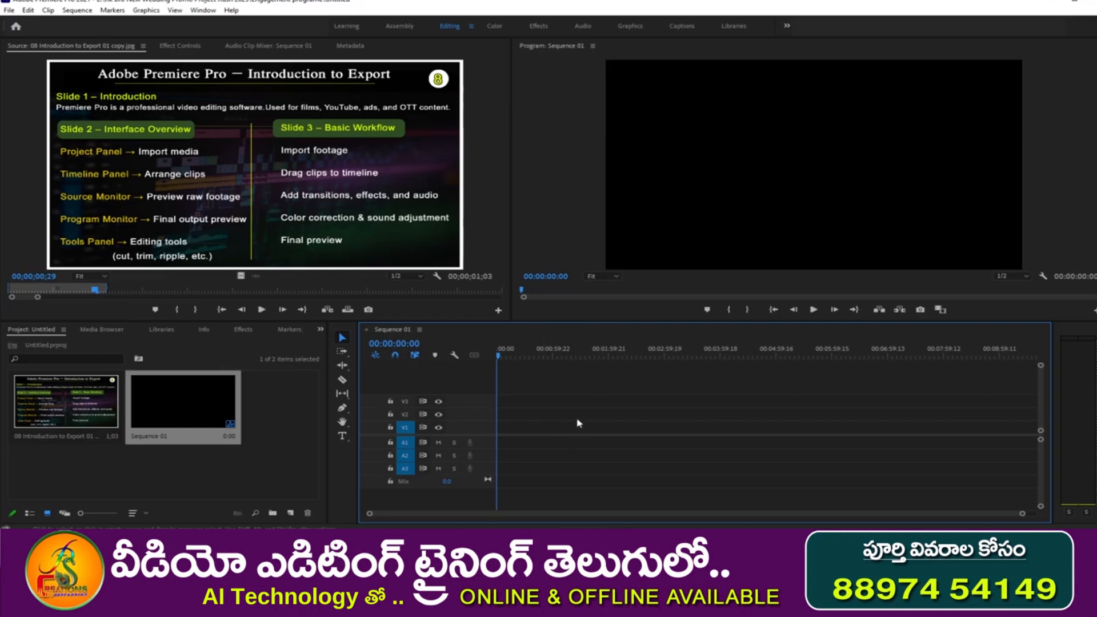
Place only the video of the slide from the Source Monitor on track V2 at the start of Sequence 01
{"action": "left_click", "coordinate": [127, 471]}
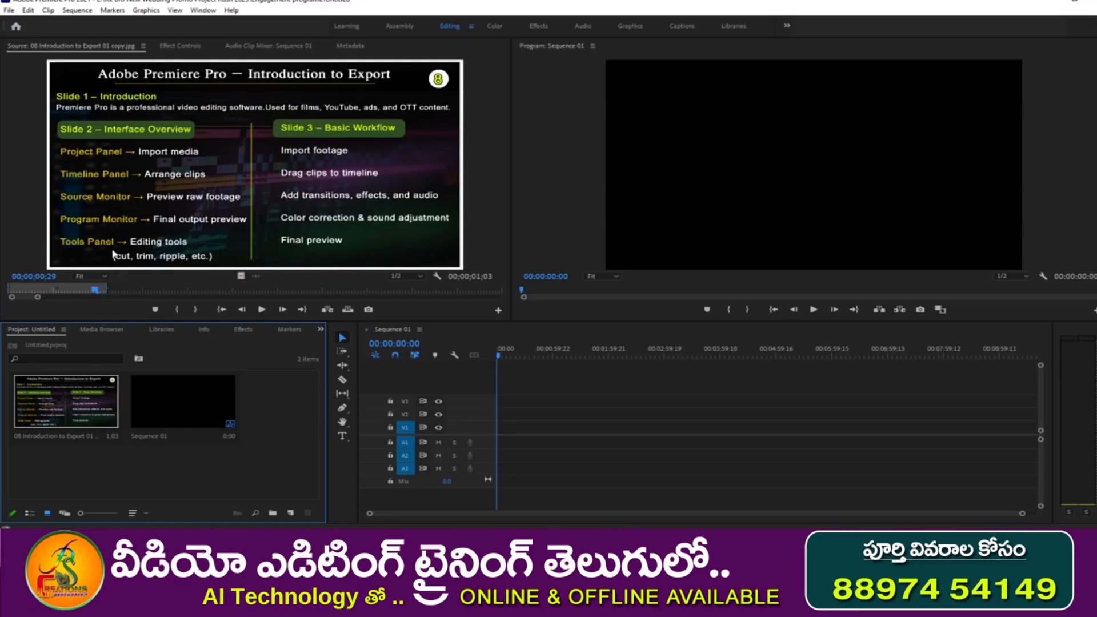
{"action": "left_click_drag", "start_coordinate": [94, 291], "coordinate": [60, 292]}
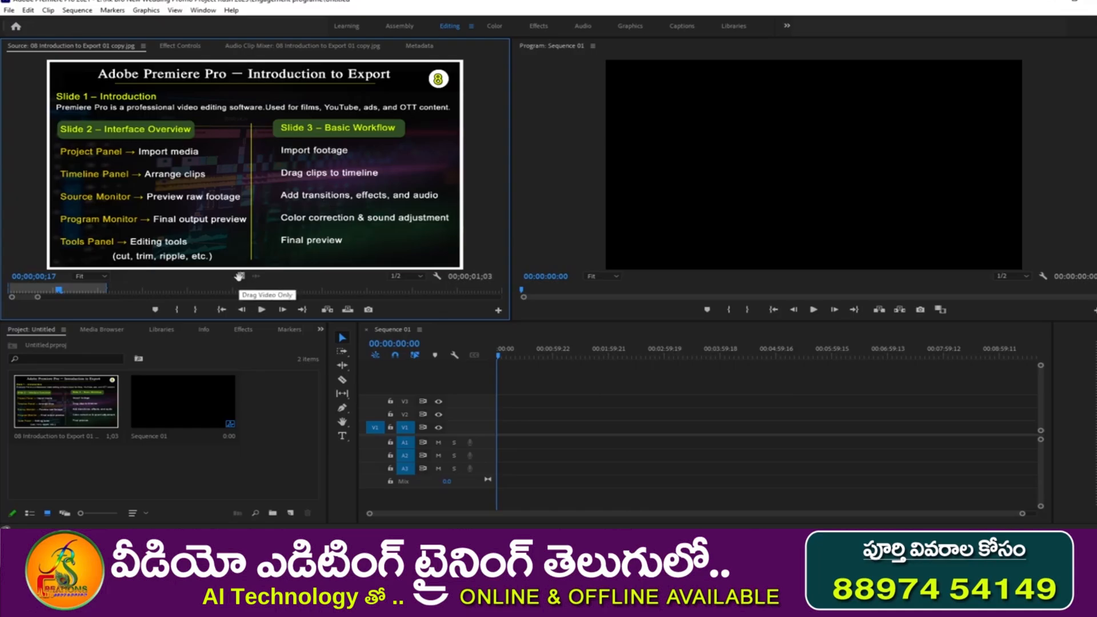
{"action": "left_click_drag", "start_coordinate": [240, 277], "coordinate": [521, 413]}
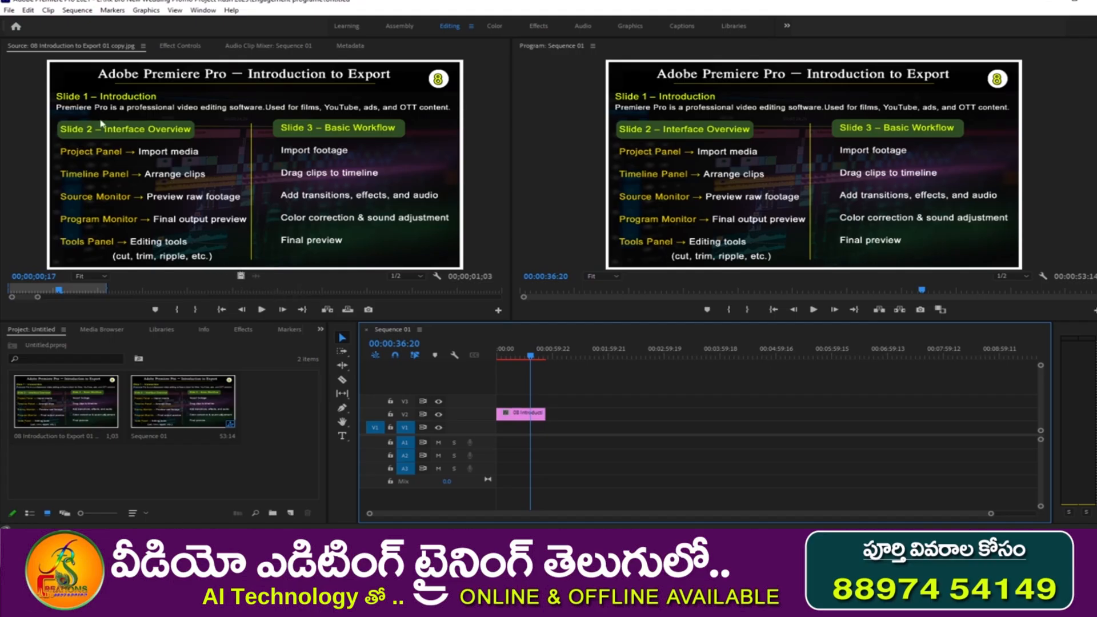
Try adding a second copy of the slide from the Source Monitor after the first clip on track V2, and undo it
{"action": "left_click", "coordinate": [256, 279]}
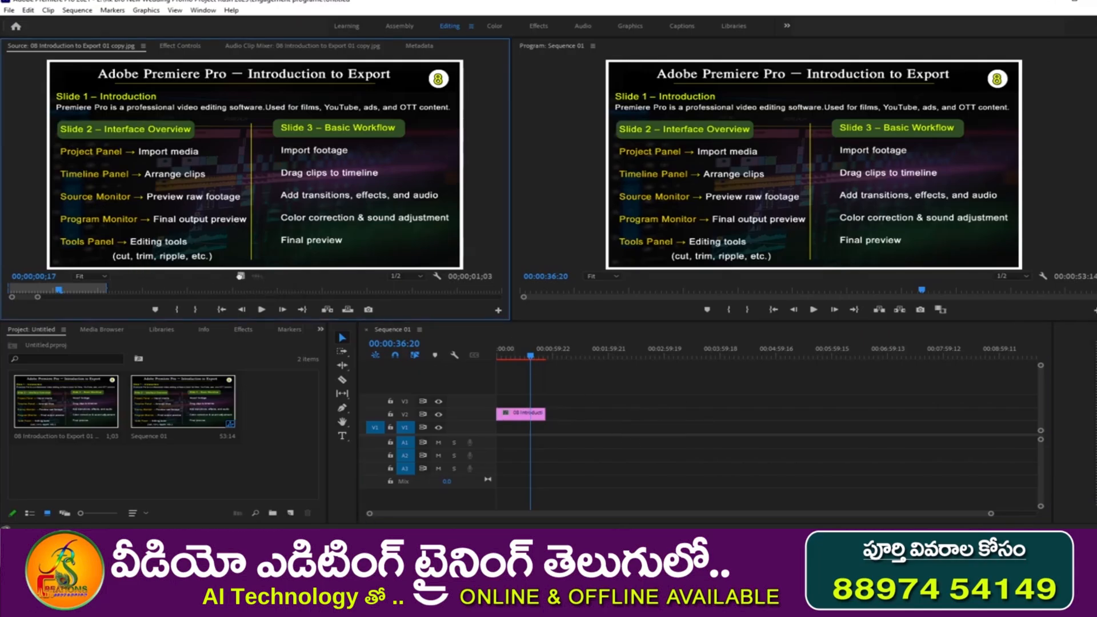
{"action": "left_click_drag", "start_coordinate": [240, 276], "coordinate": [552, 449]}
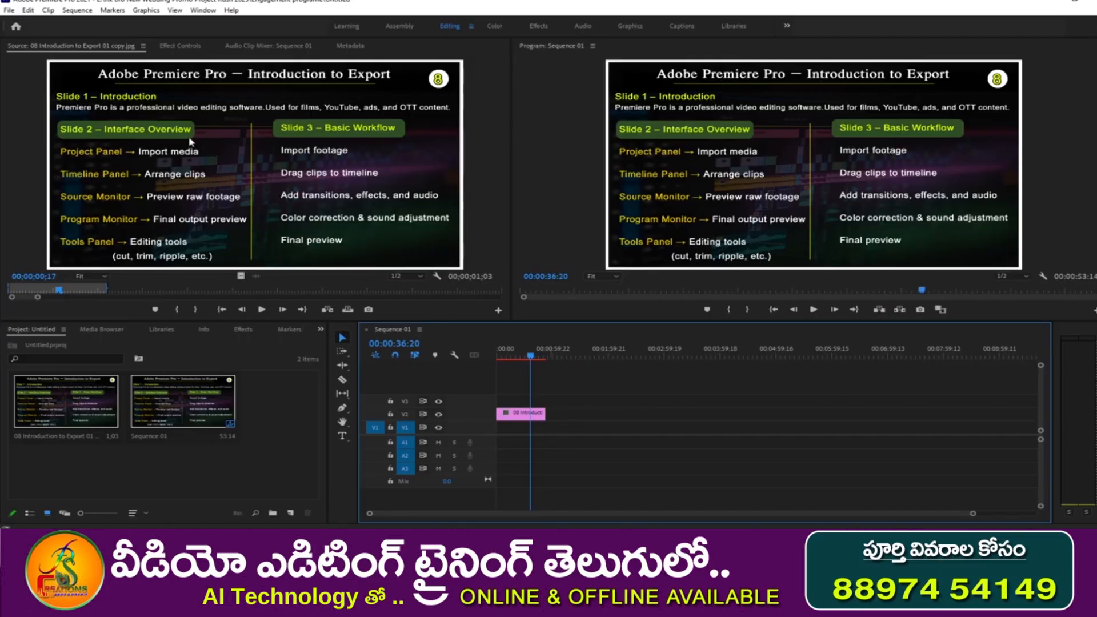
{"action": "left_click_drag", "start_coordinate": [192, 143], "coordinate": [644, 426]}
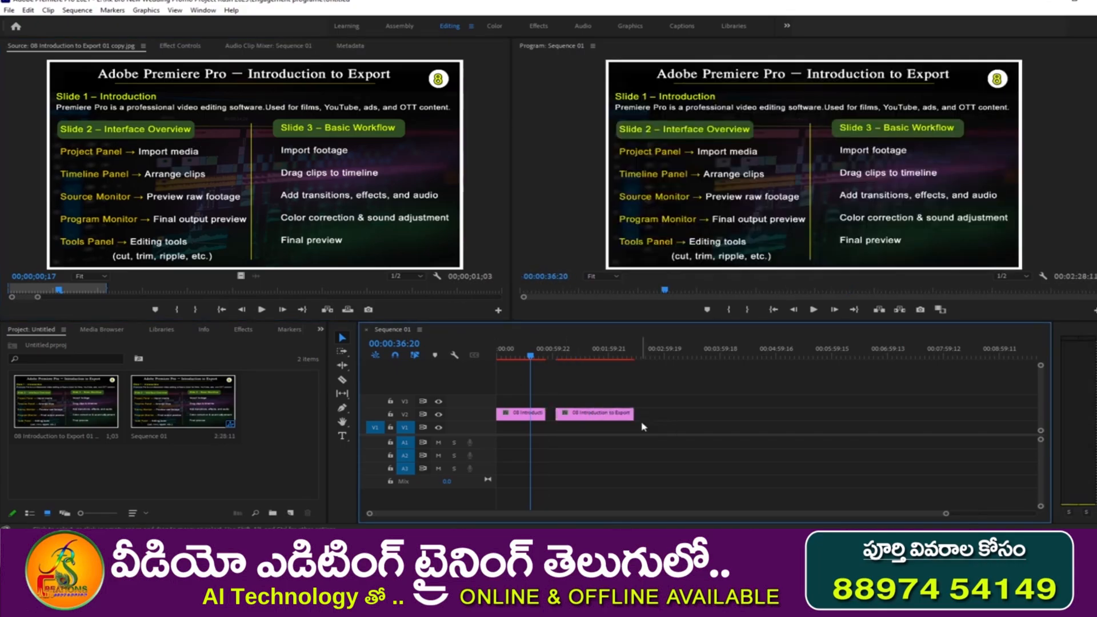
{"action": "key", "text": "ctrl+z"}
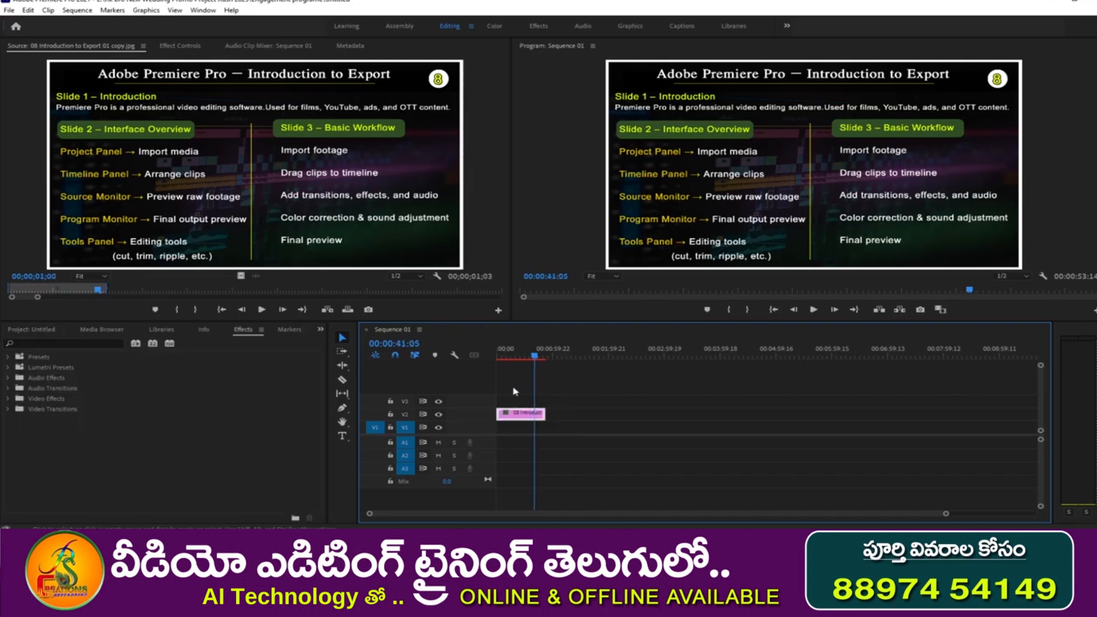
Turn off targeting for track V1 and turn it on for tracks V2 and V3
{"action": "left_click_drag", "start_coordinate": [533, 413], "coordinate": [517, 409]}
{"action": "left_click", "coordinate": [405, 428]}
{"action": "left_click", "coordinate": [404, 414]}
{"action": "left_click", "coordinate": [404, 401]}
{"action": "left_click_drag", "start_coordinate": [564, 397], "coordinate": [600, 487]}
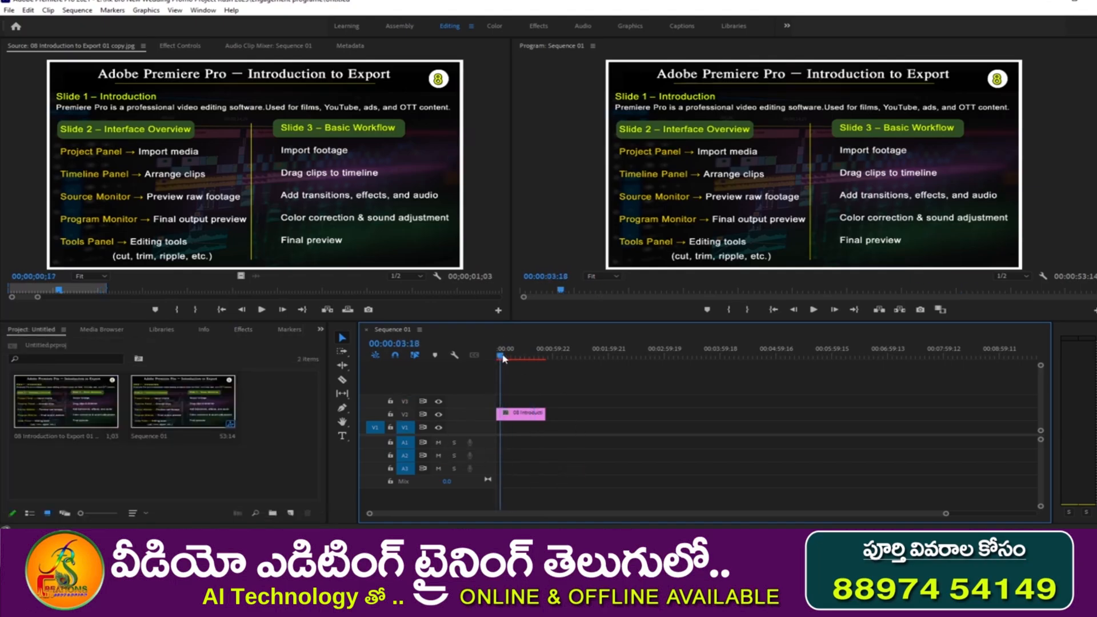
Preview the slide by scrubbing the playheads in the sequence and the Source Monitor
{"action": "left_click_drag", "start_coordinate": [501, 357], "coordinate": [531, 358]}
{"action": "left_click", "coordinate": [521, 416]}
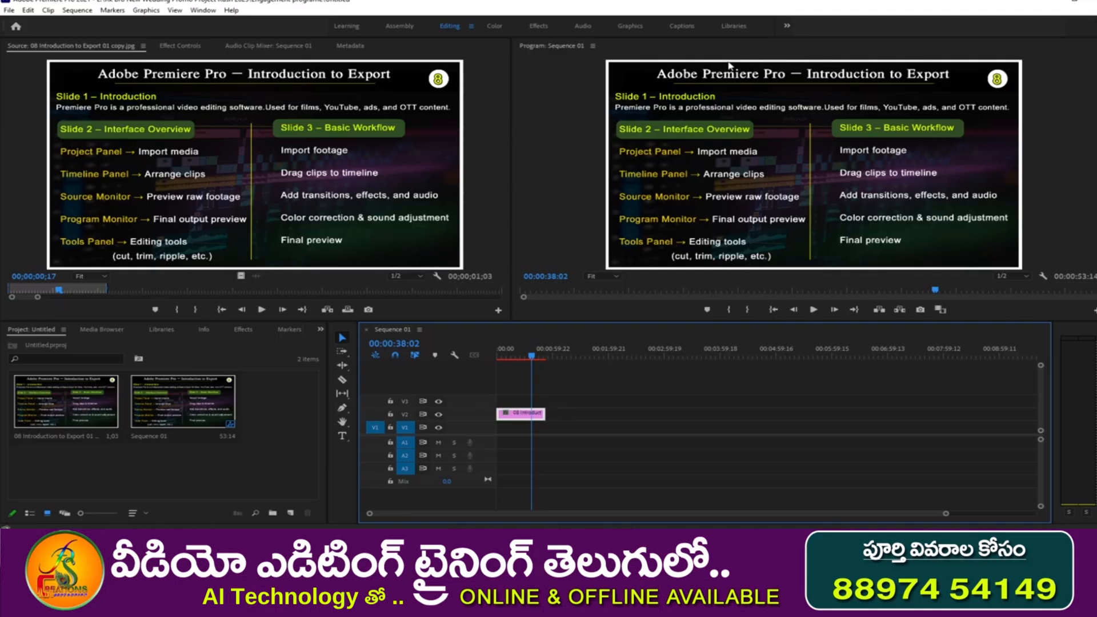
{"action": "double_click", "coordinate": [93, 467]}
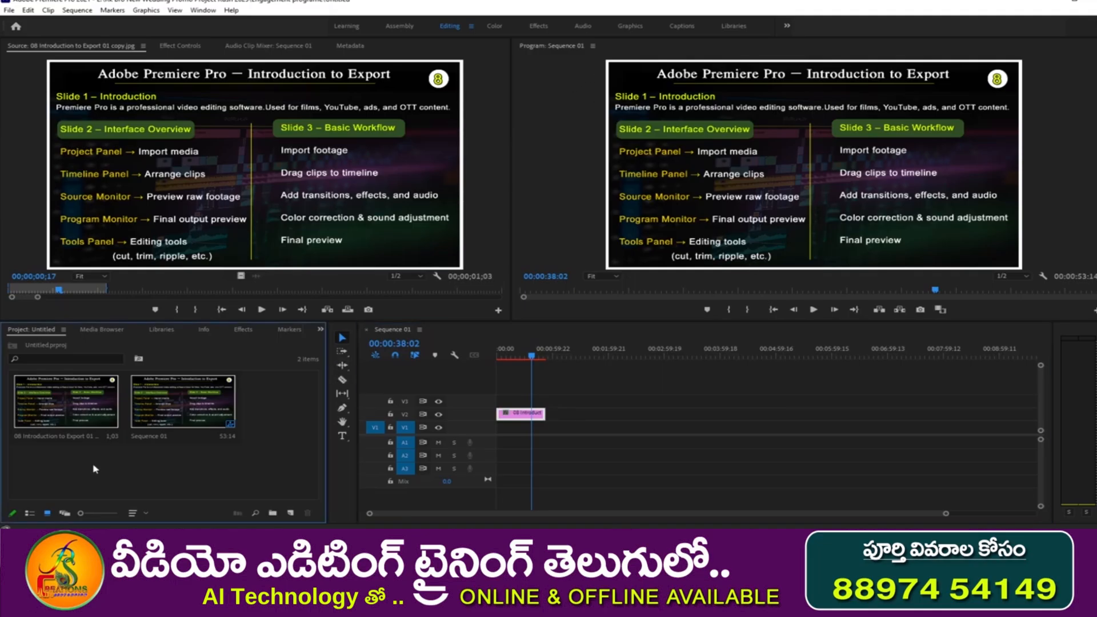
{"action": "left_click", "coordinate": [529, 293]}
{"action": "left_click_drag", "start_coordinate": [58, 291], "coordinate": [98, 299]}
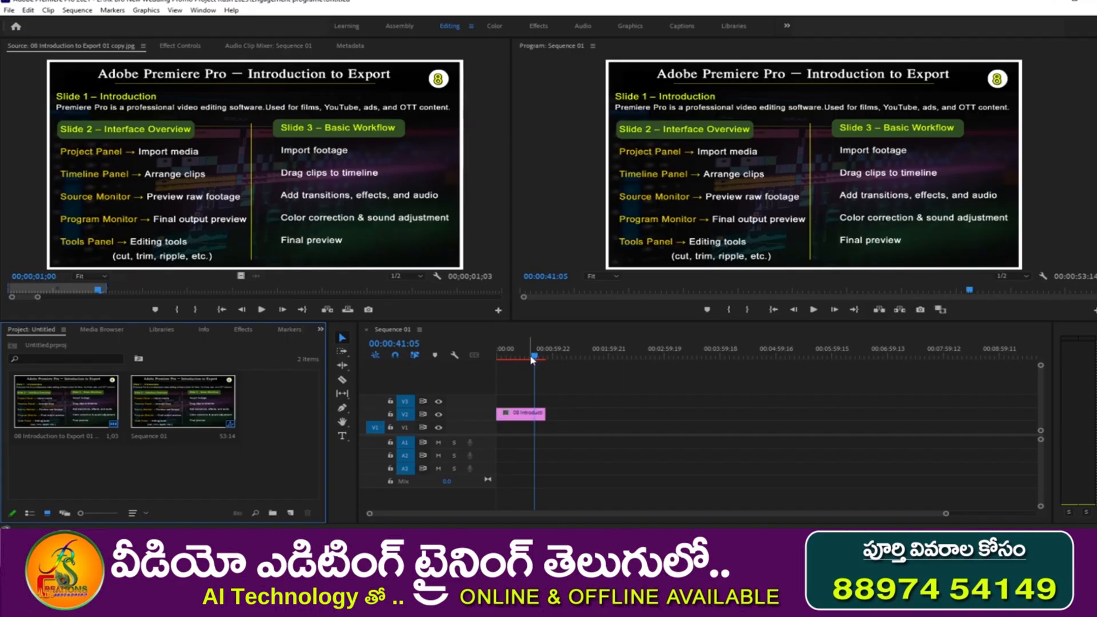
{"action": "left_click", "coordinate": [524, 354]}
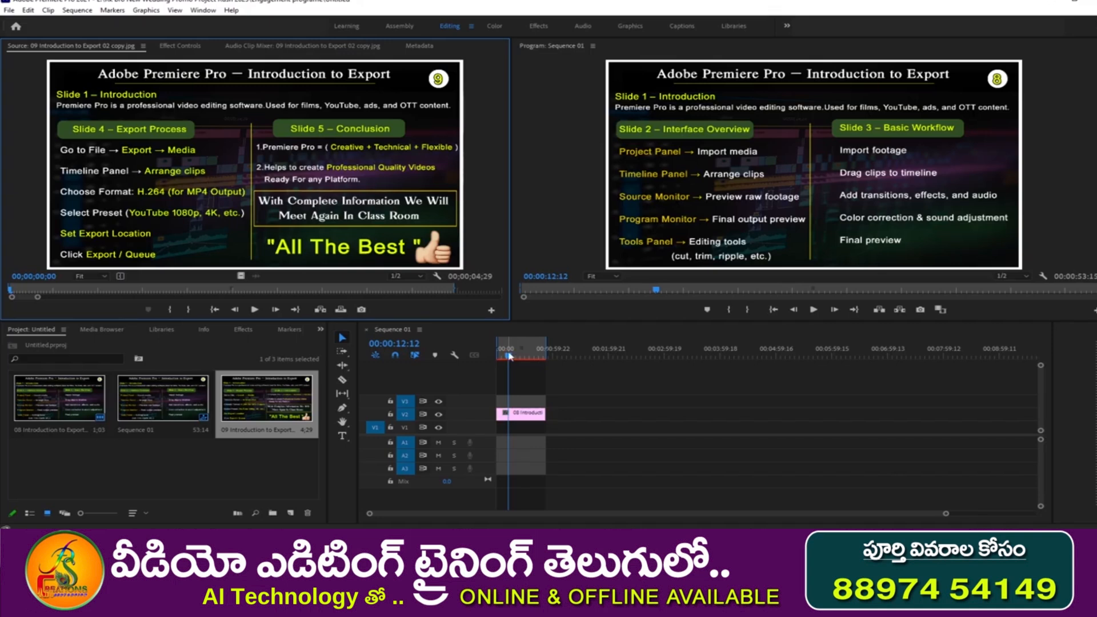
Open the media export settings for the "09 Introduction to Export 02 copy.jpg" slide
{"action": "key", "text": "ctrl+m"}
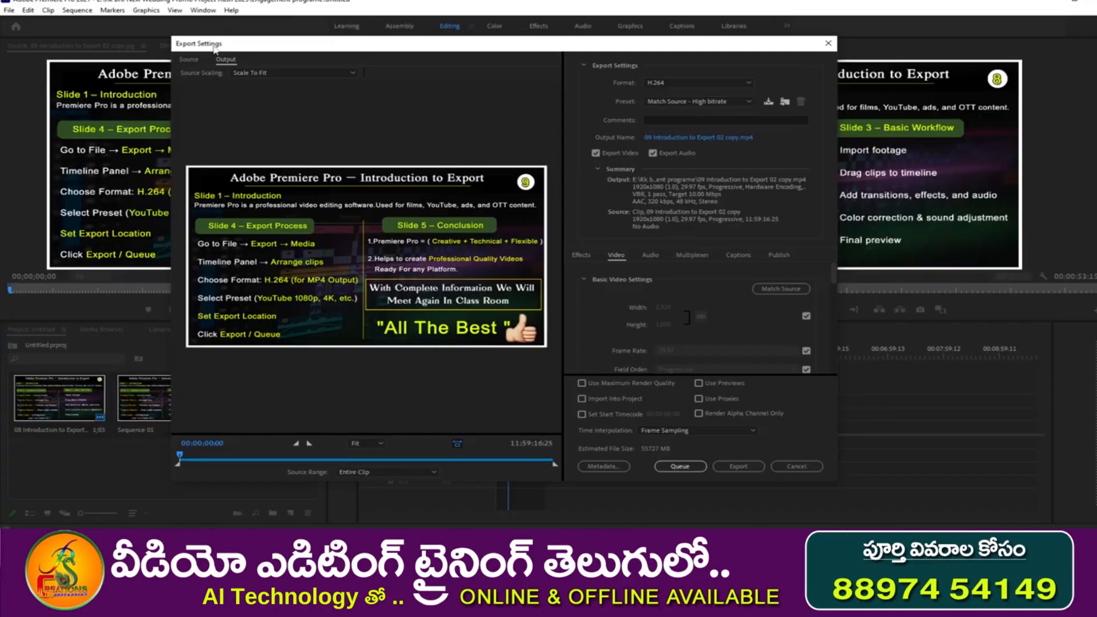
{"action": "left_click", "coordinate": [827, 43]}
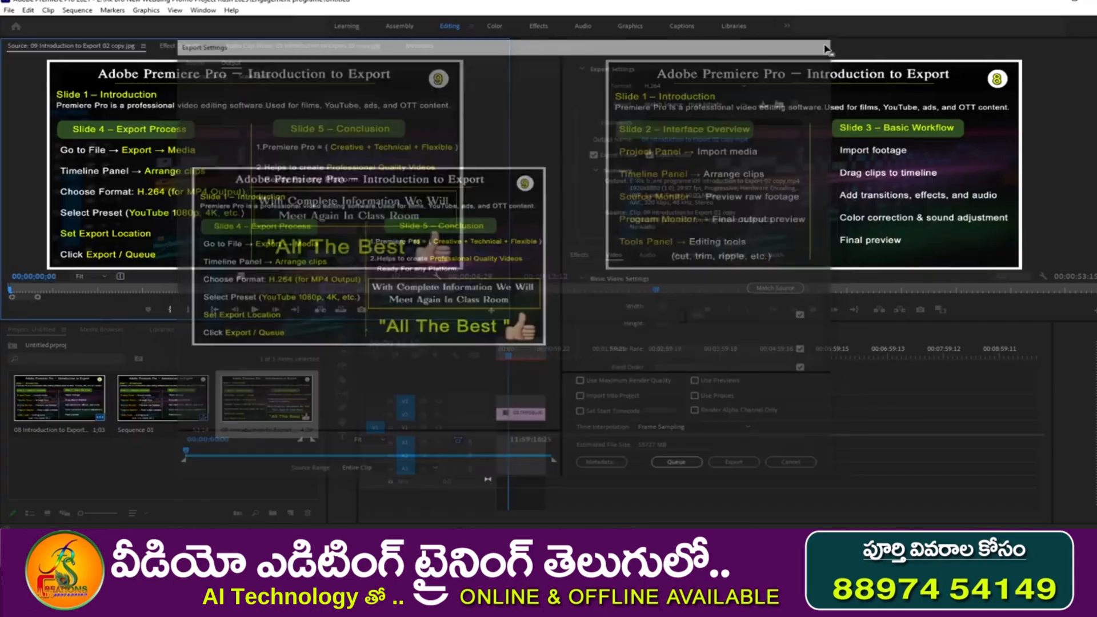
{"action": "left_click", "coordinate": [8, 10]}
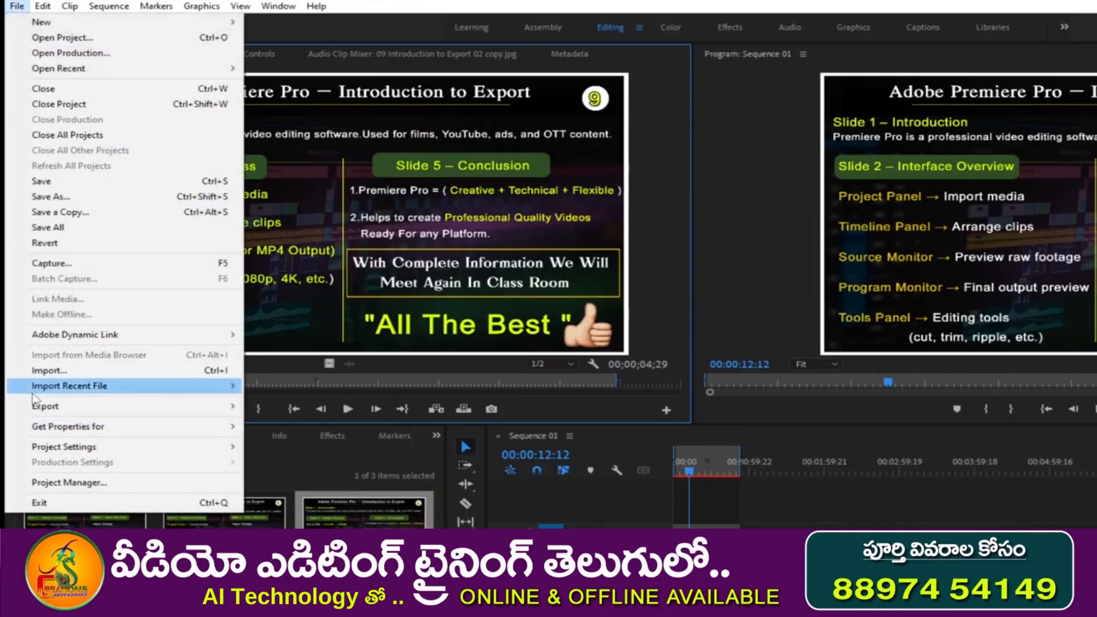
{"action": "mouse_move", "coordinate": [55, 407]}
{"action": "left_click", "coordinate": [314, 408]}
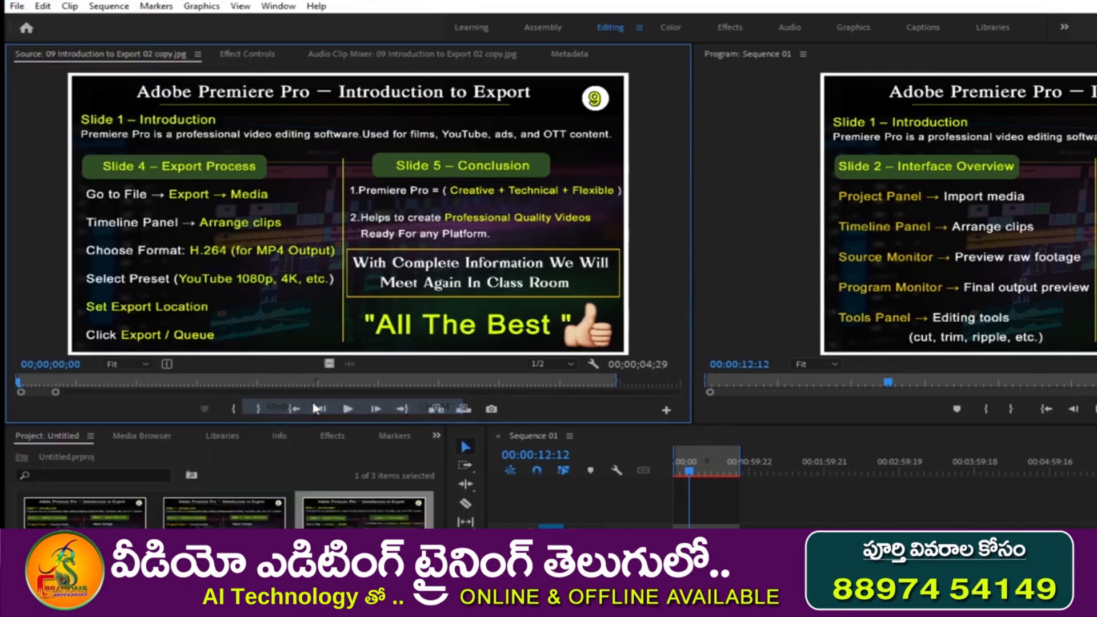